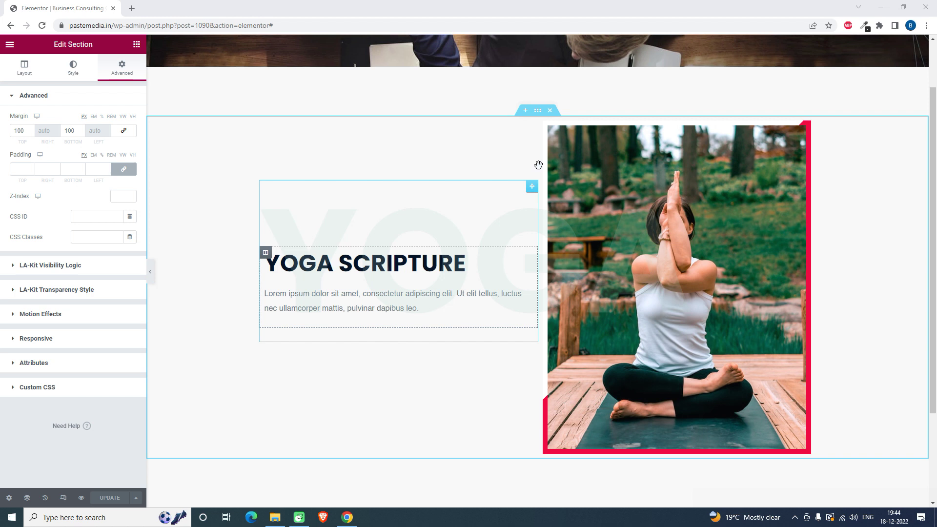
Delete the red-framed yoga photo and drop a new Image widget into the right column
click(137, 46)
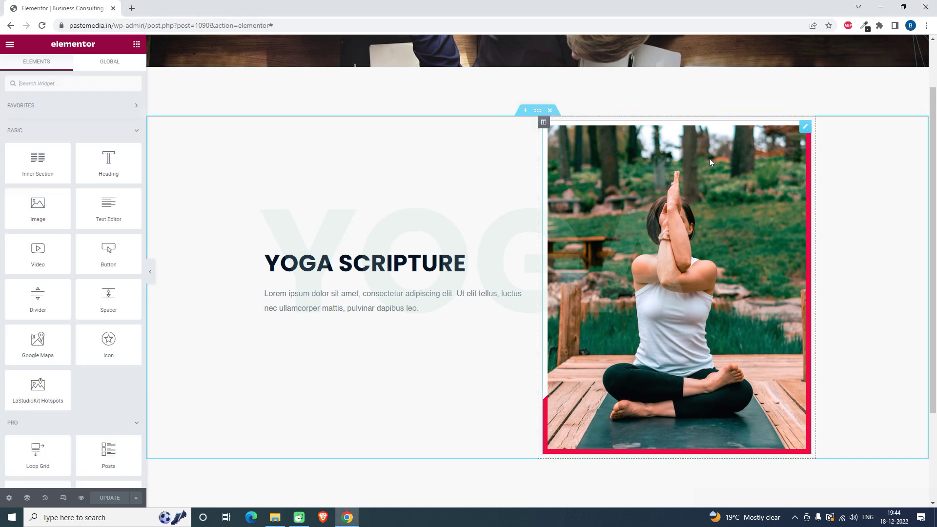
right_click(710, 162)
click(721, 313)
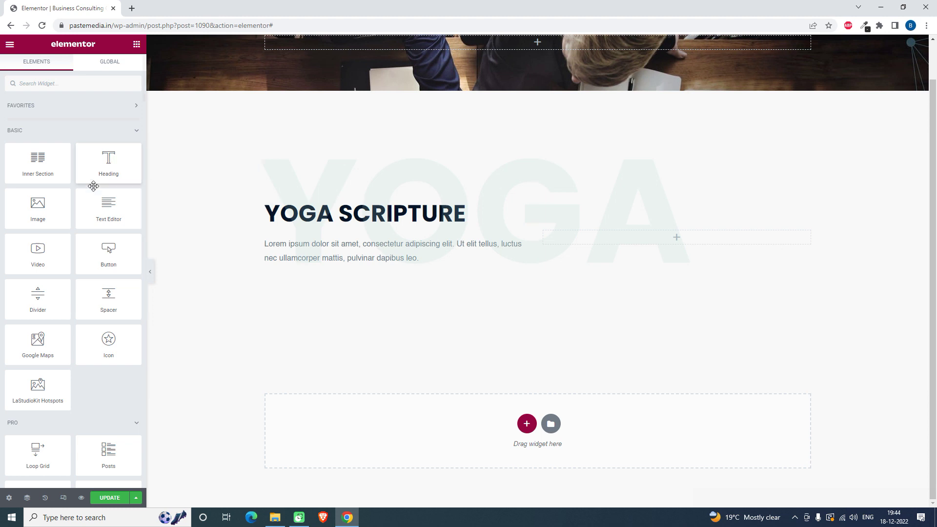
drag(48, 203, 705, 232)
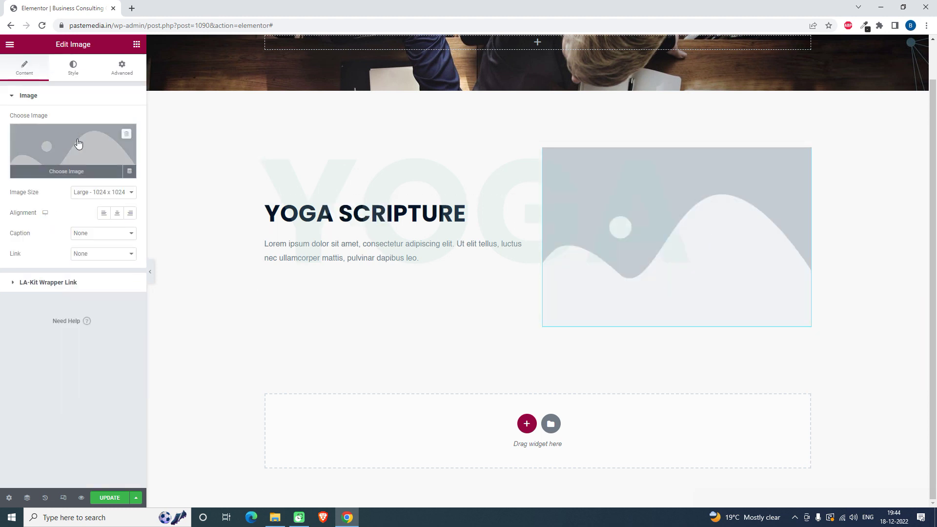
Insert the cross-legged meditation photo (y3.jpg) into the new Image widget
click(79, 142)
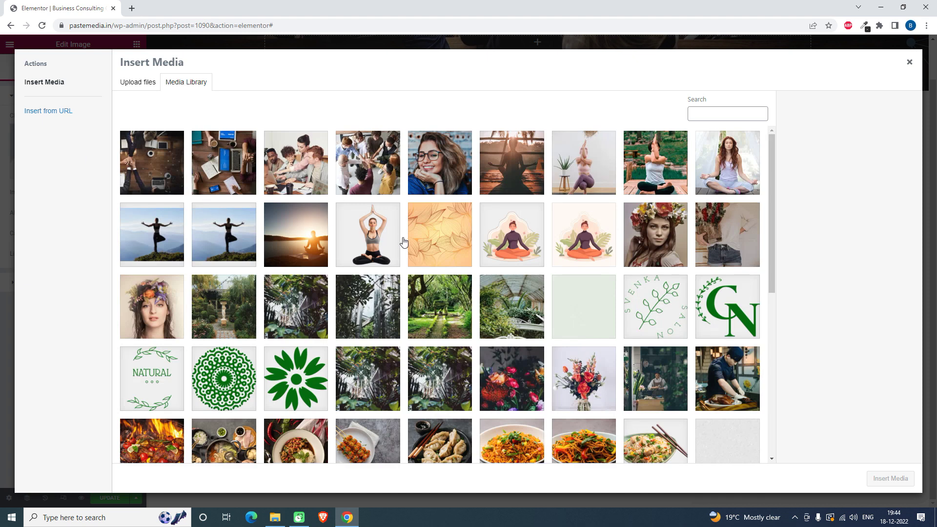
click(384, 219)
click(885, 479)
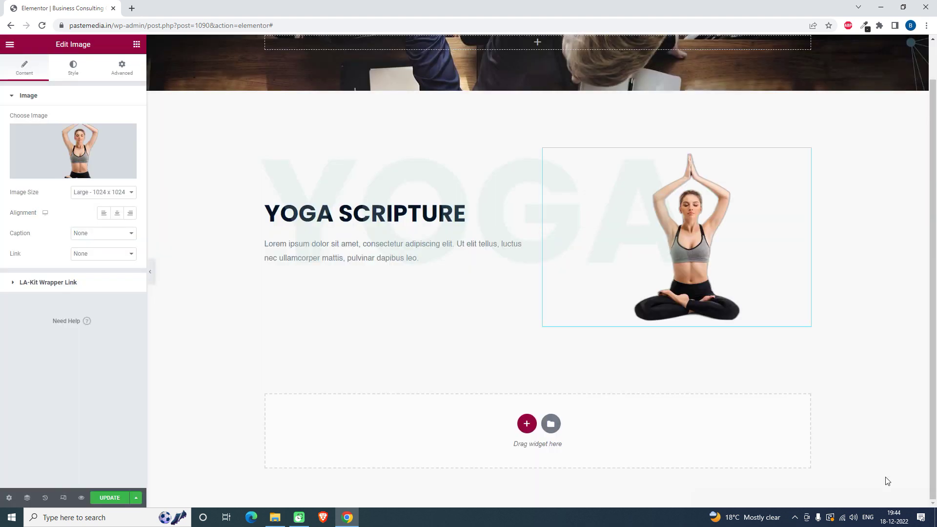
click(90, 151)
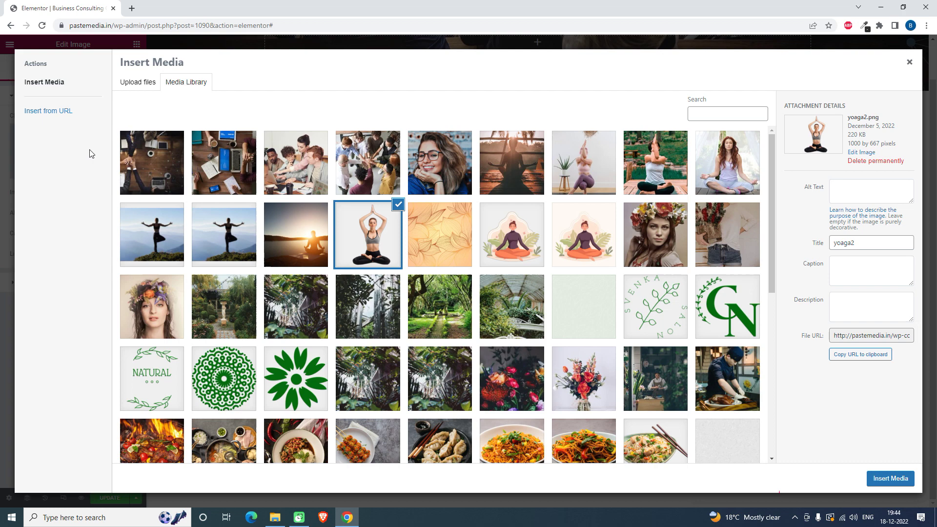
click(729, 170)
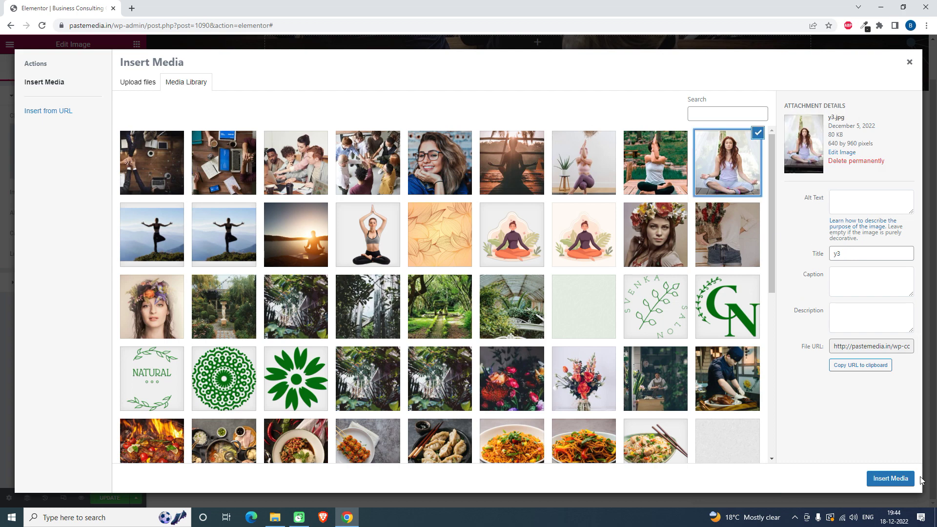
click(898, 481)
scroll(810, 347, down, 1)
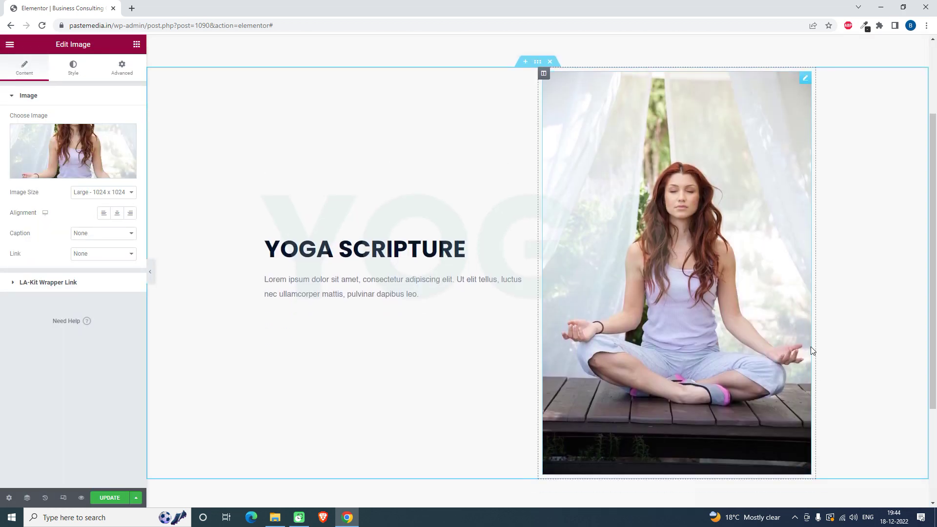
mouse_move(677, 272)
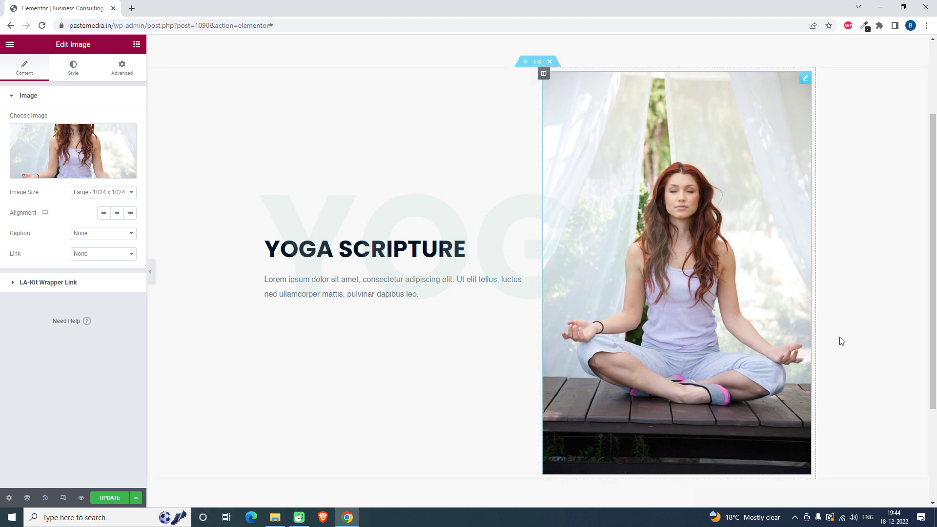
Give the image an Advanced gradient background with a fully transparent first colour
click(123, 68)
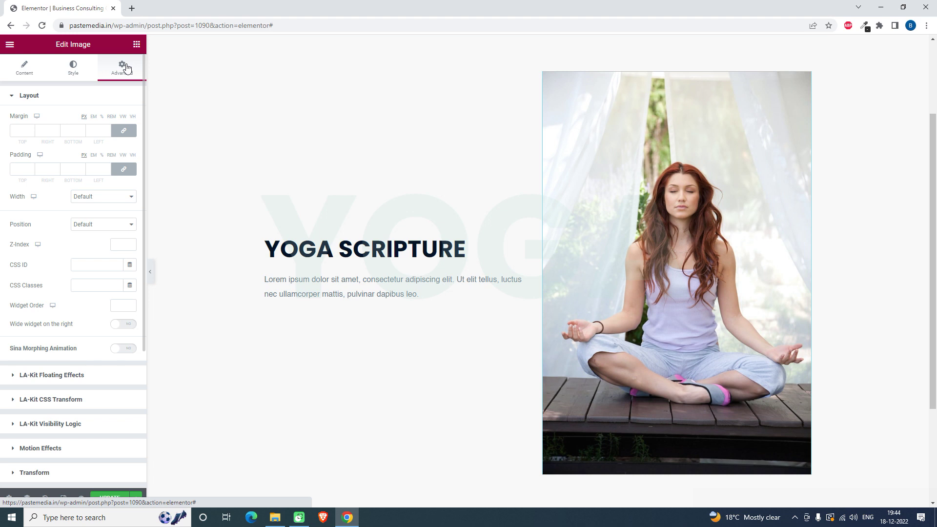
scroll(71, 247, down, 2)
scroll(74, 236, up, 2)
scroll(125, 79, up, 1)
scroll(126, 97, down, 3)
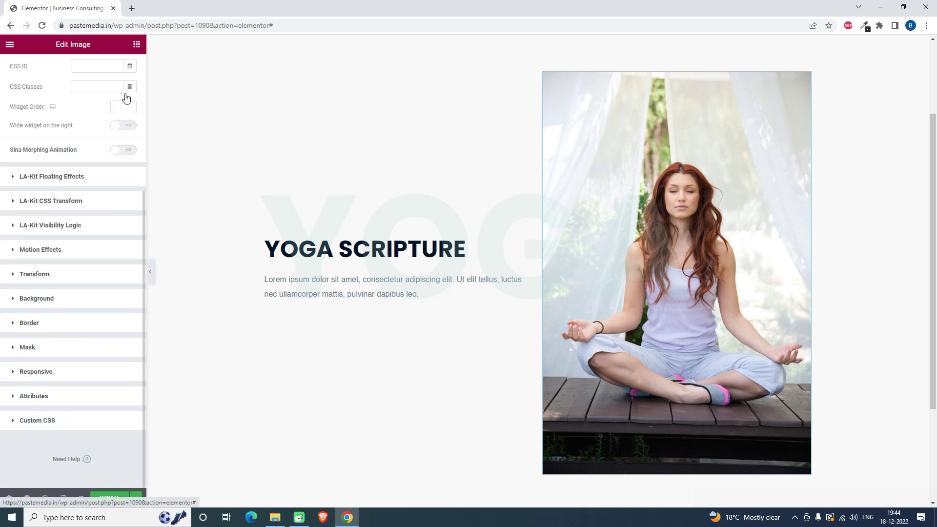
click(58, 298)
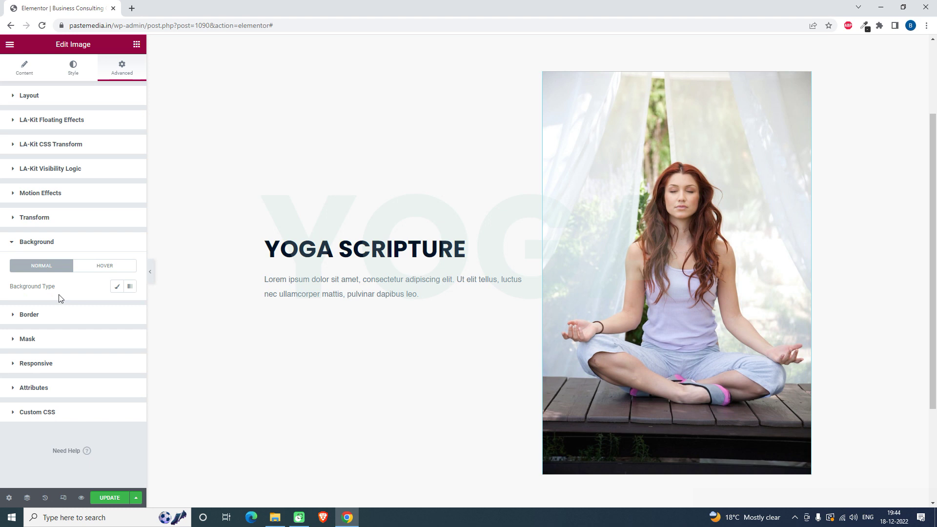
click(130, 287)
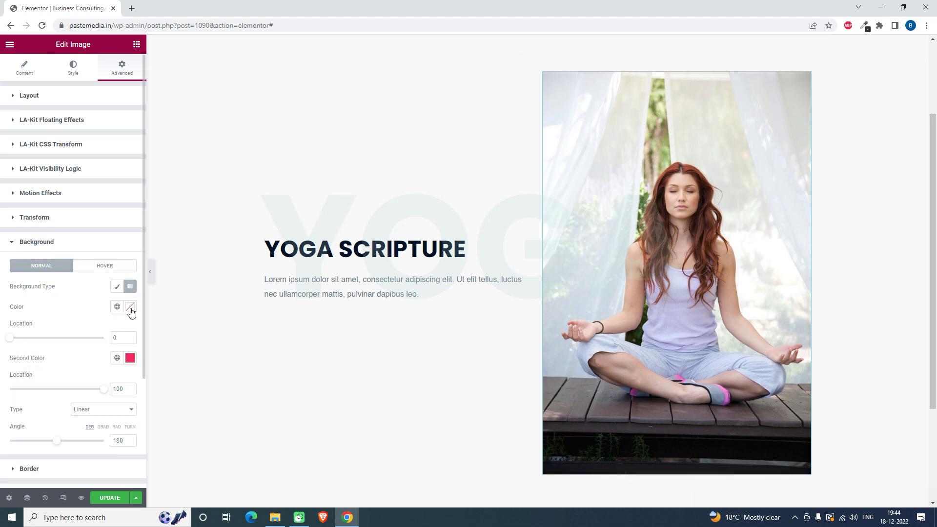
click(131, 308)
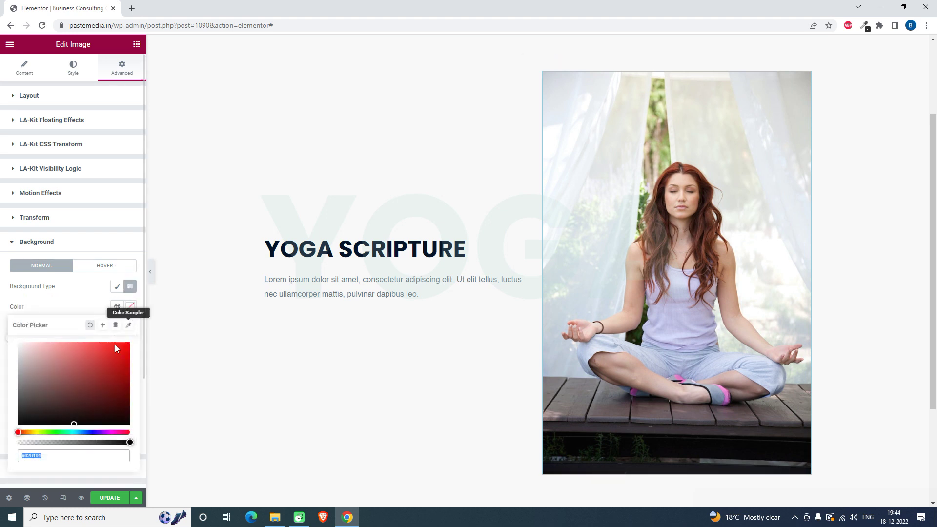
text(#FFFFFF)
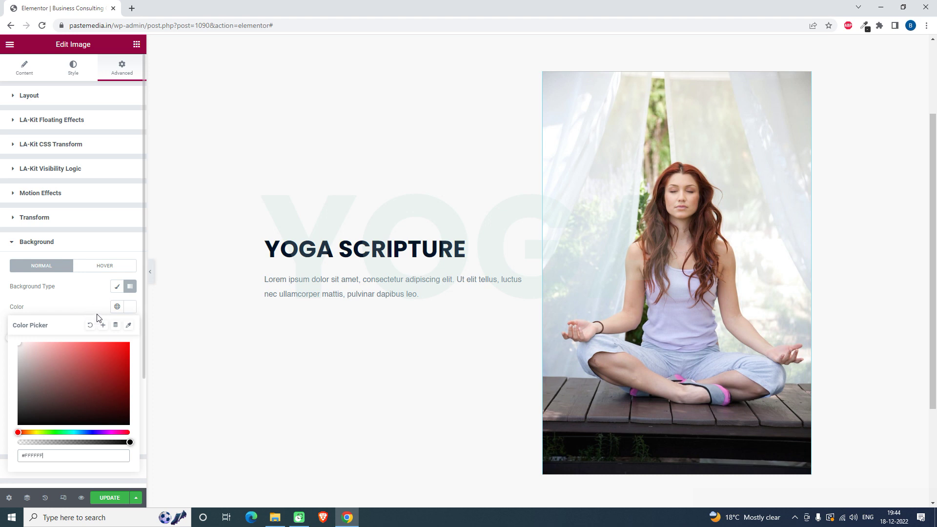
drag(130, 443, 0, 442)
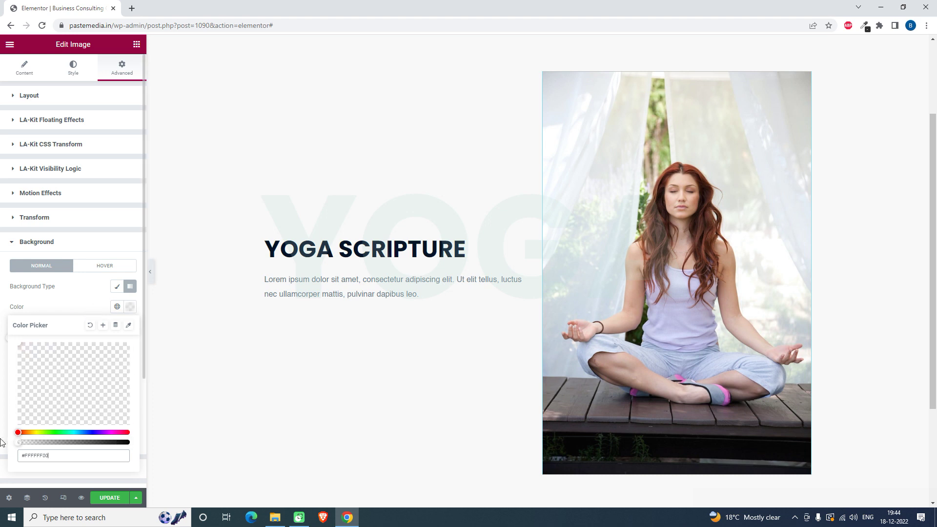
click(80, 315)
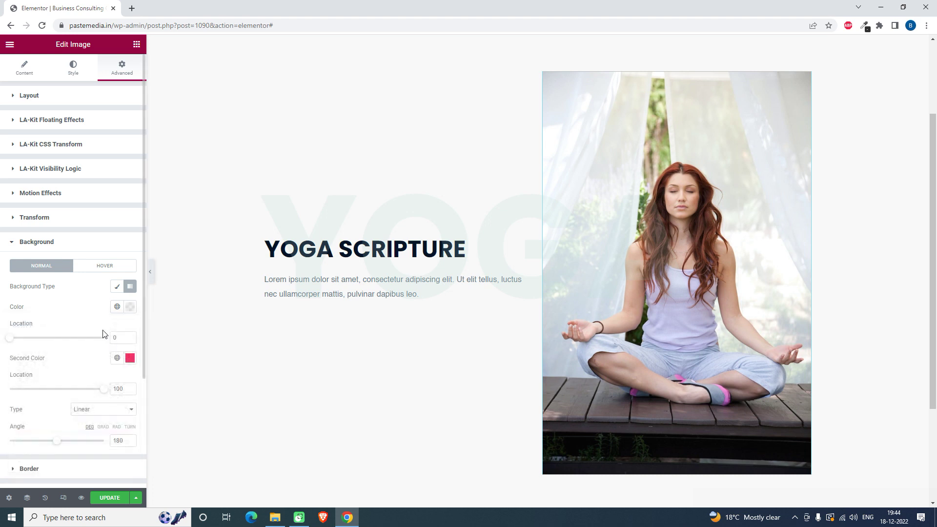
Make the second gradient colour a bright, fully saturated yellow
click(128, 359)
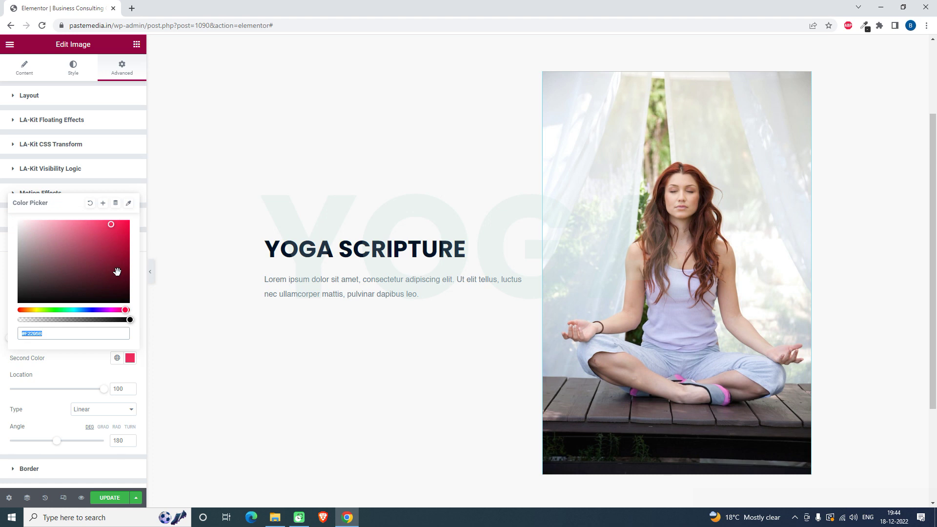
click(126, 248)
click(34, 310)
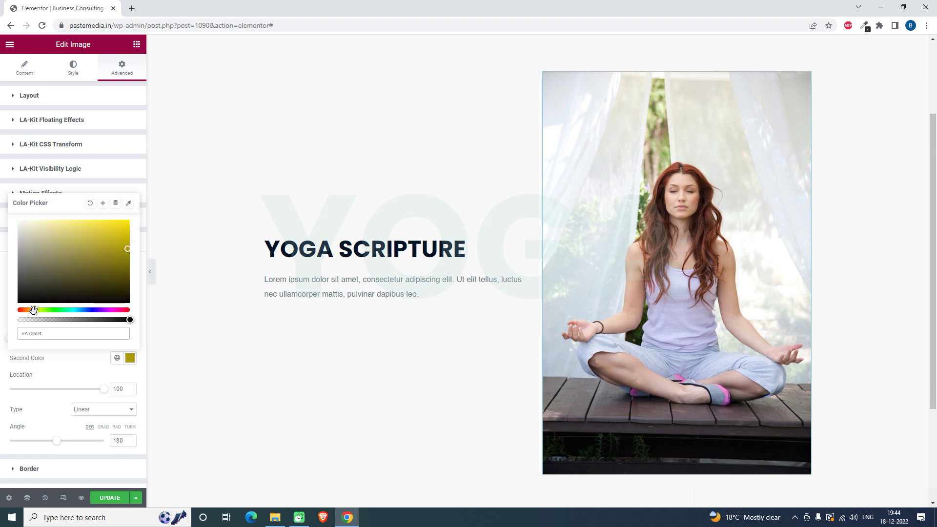
drag(33, 310, 22, 310)
drag(120, 244, 134, 210)
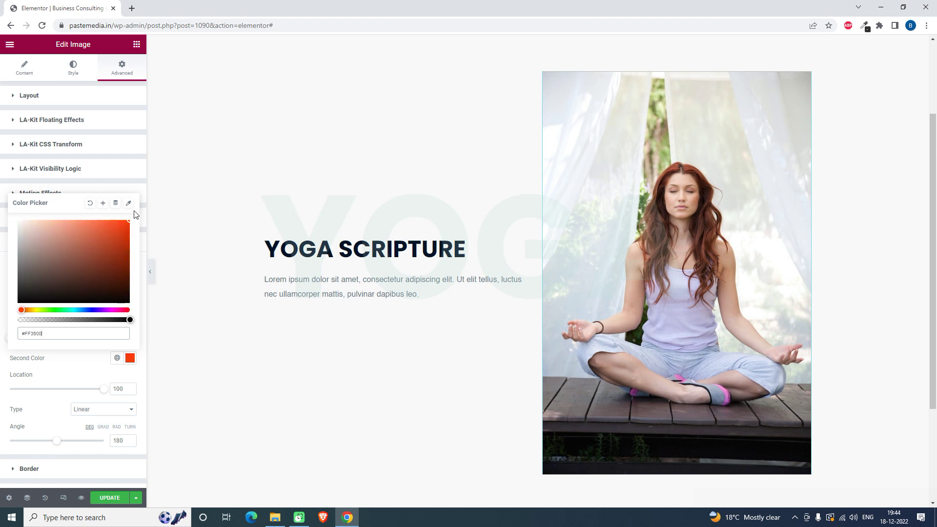
click(33, 309)
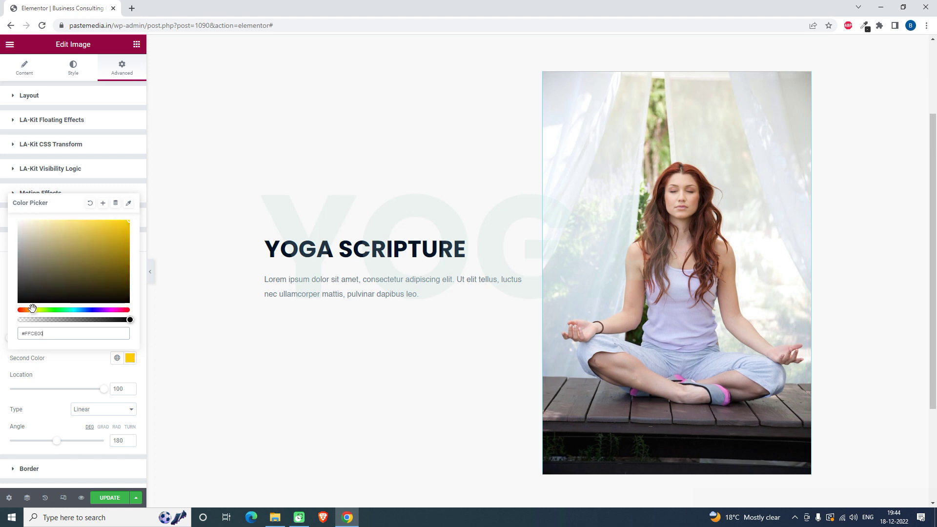
click(59, 359)
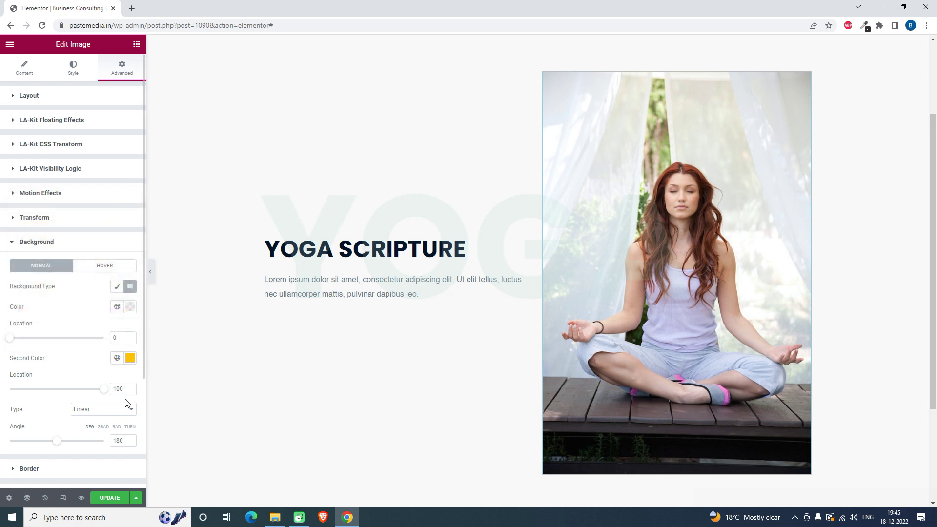
Set both gradient locations to 50 and the gradient angle to 45 degrees
drag(124, 389, 100, 396)
text(50)
click(119, 338)
text(50)
drag(123, 441, 82, 448)
text(45)
Enter 10px linked padding on all sides in the image's Layout settings
click(98, 98)
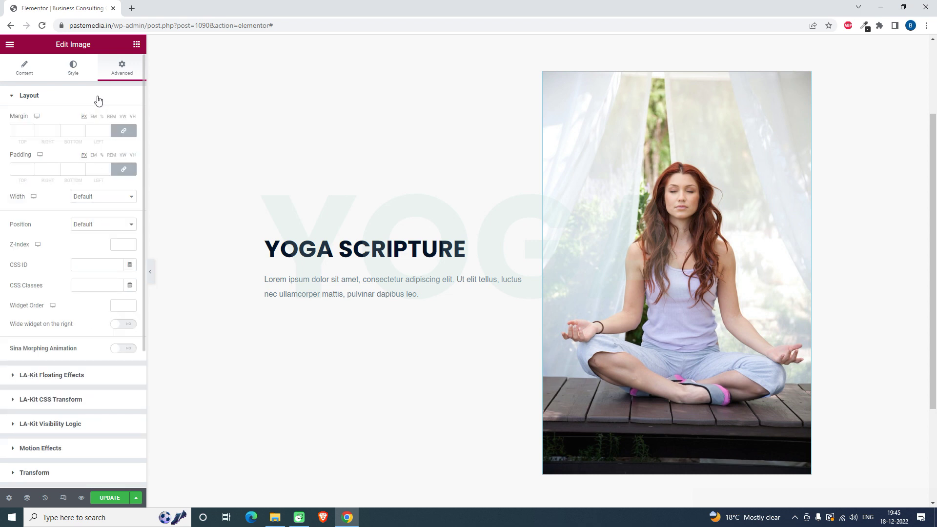
click(101, 169)
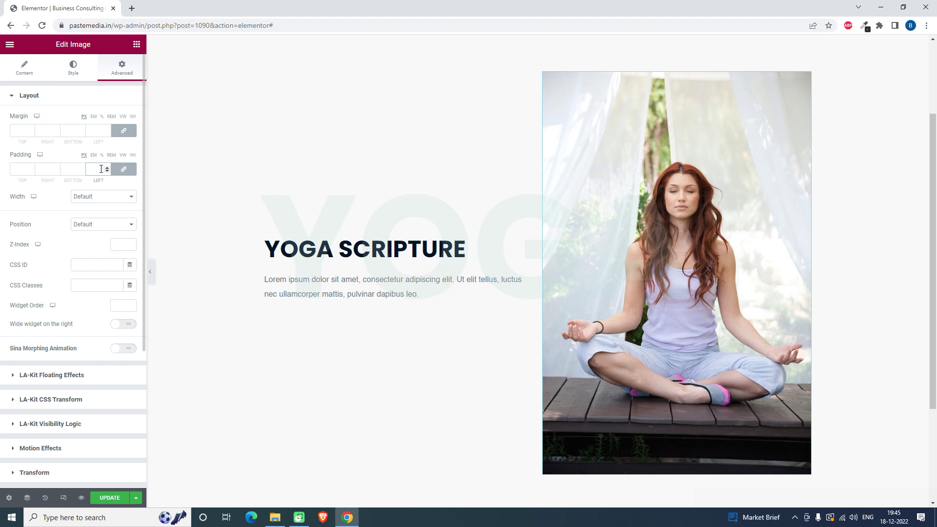
text(10)
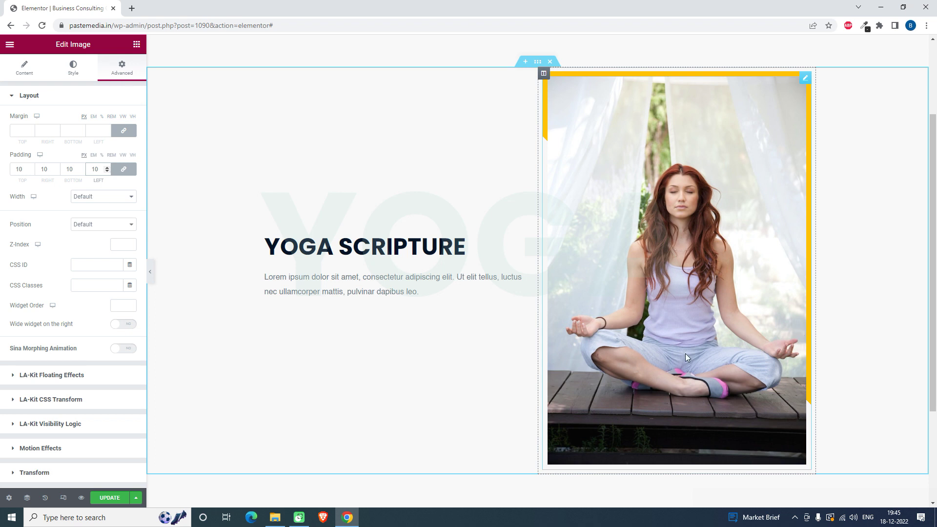
scroll(89, 436, down, 1)
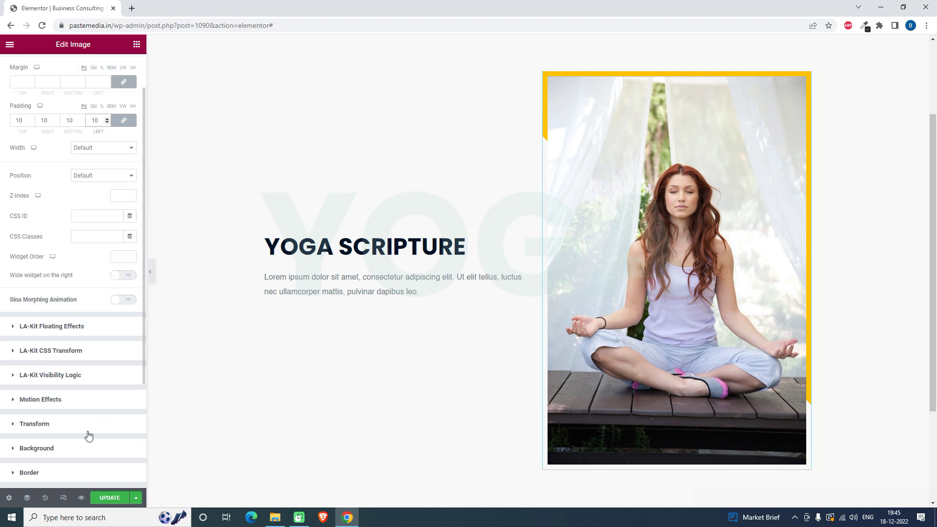
scroll(88, 436, down, 1)
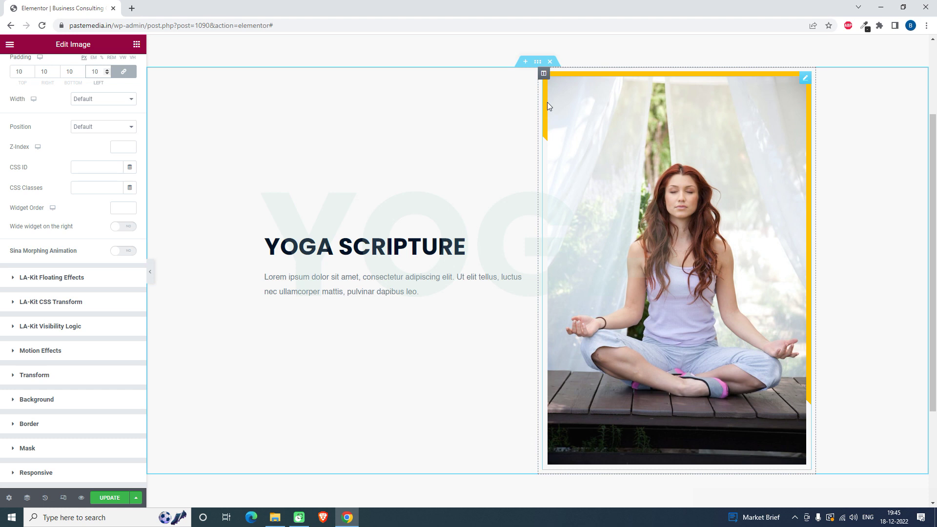
Rotate the linear gradient to 147 degrees and preview the yellow lower-right frame
click(53, 398)
scroll(52, 394, down, 1)
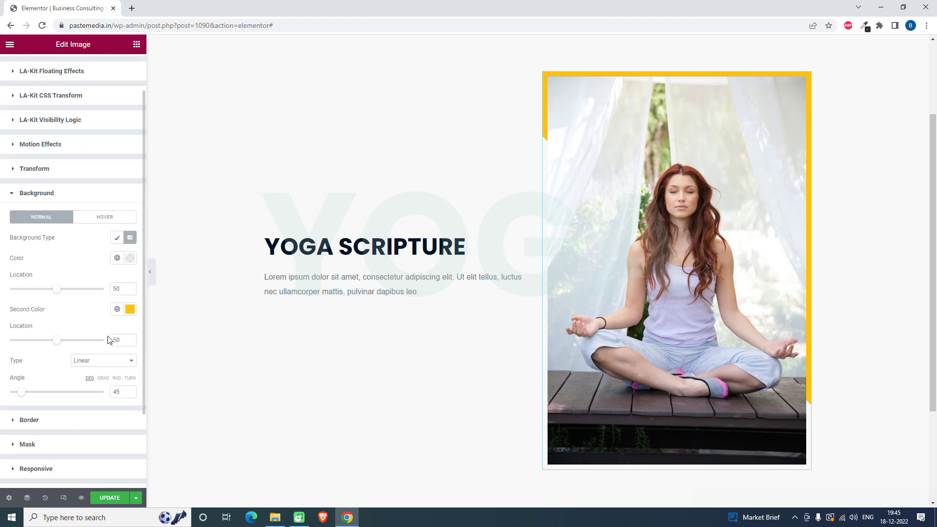
scroll(109, 339, down, 1)
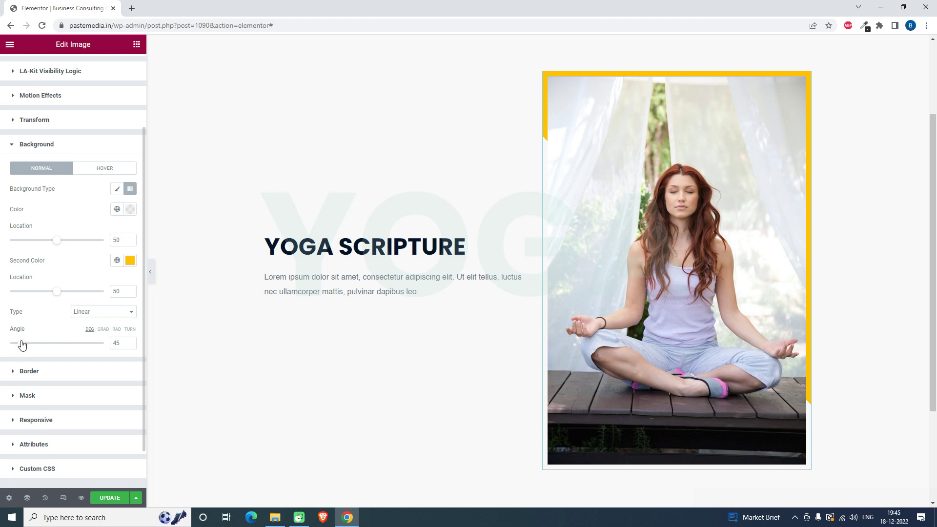
mouse_move(21, 344)
mouse_down()
mouse_move(56, 349)
mouse_move(49, 354)
mouse_up()
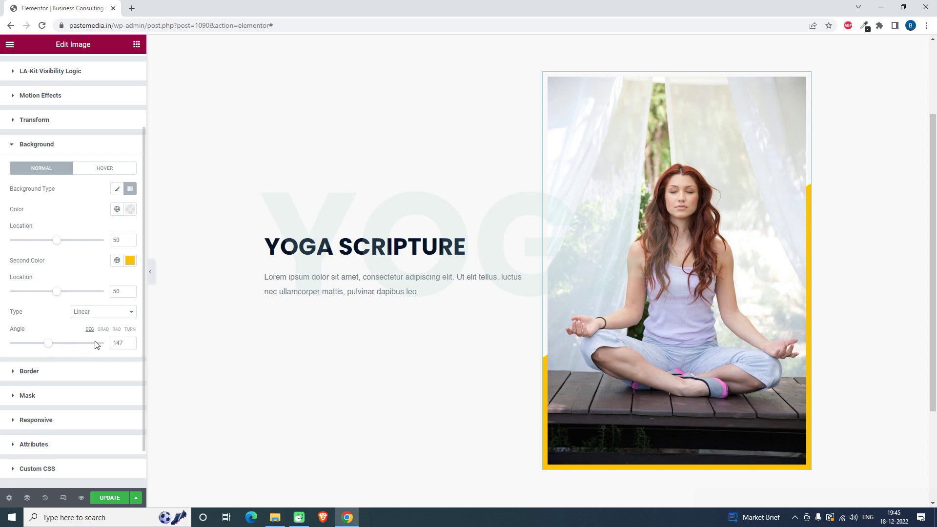
mouse_move(123, 343)
click(116, 315)
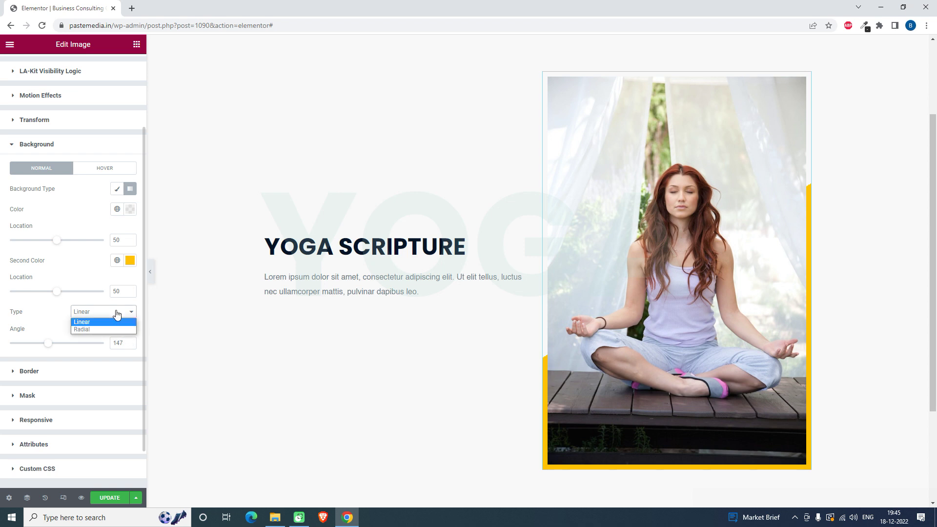
click(116, 315)
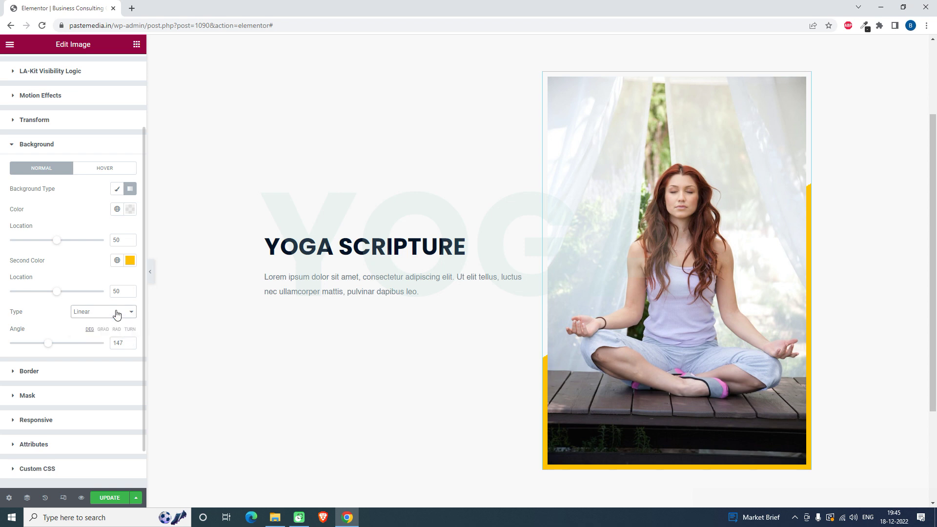
click(151, 272)
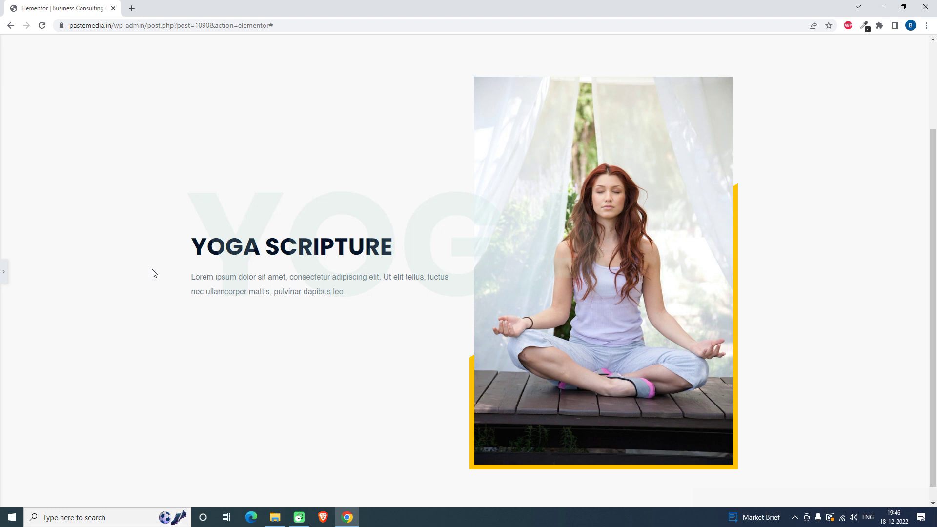
Make the first gradient colour an opaque coral red and preview the red-yellow frame
click(3, 271)
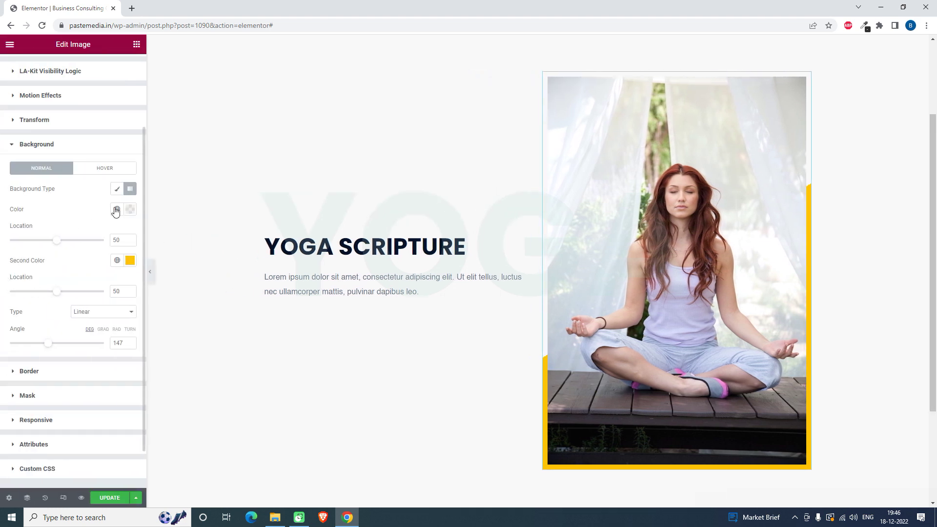
click(129, 209)
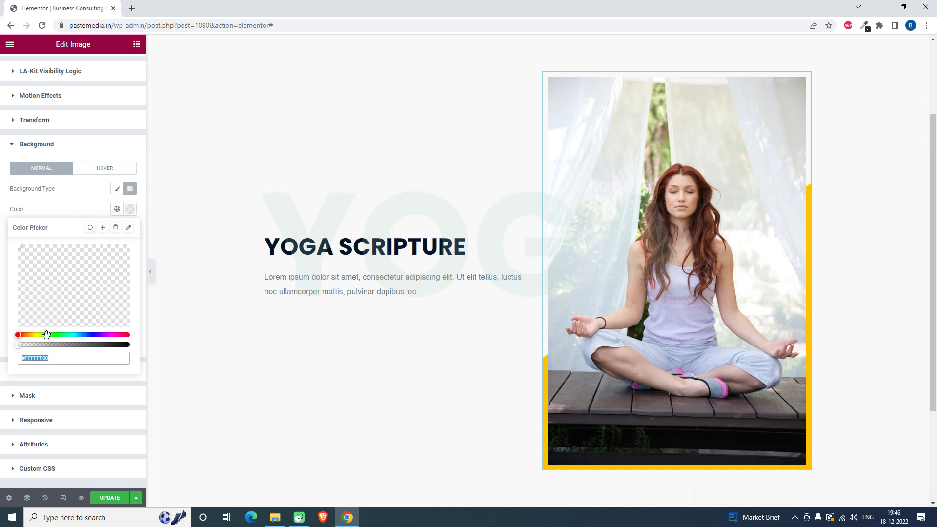
drag(19, 344, 130, 344)
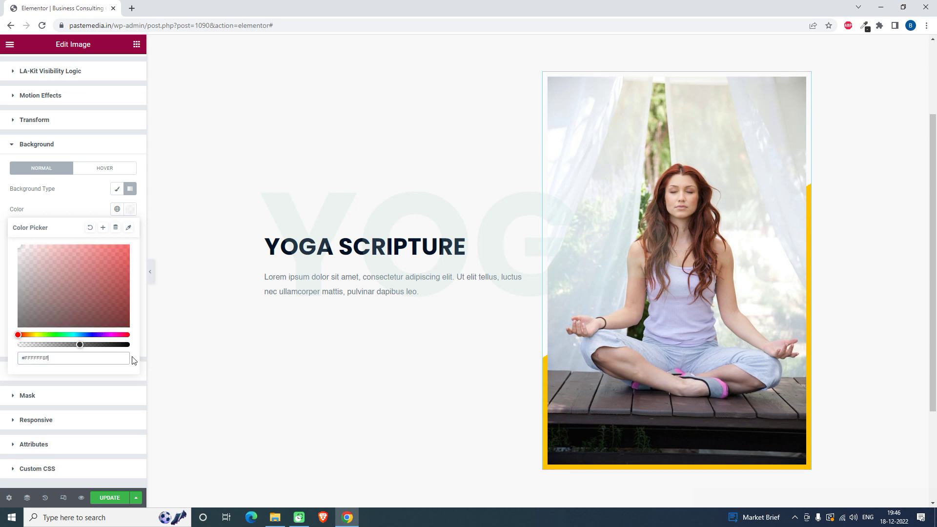
click(94, 247)
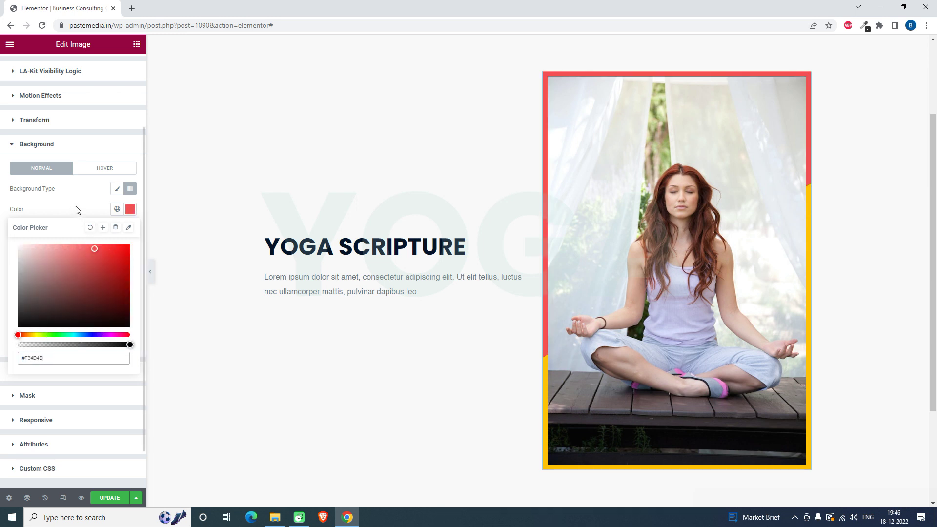
click(77, 210)
click(151, 270)
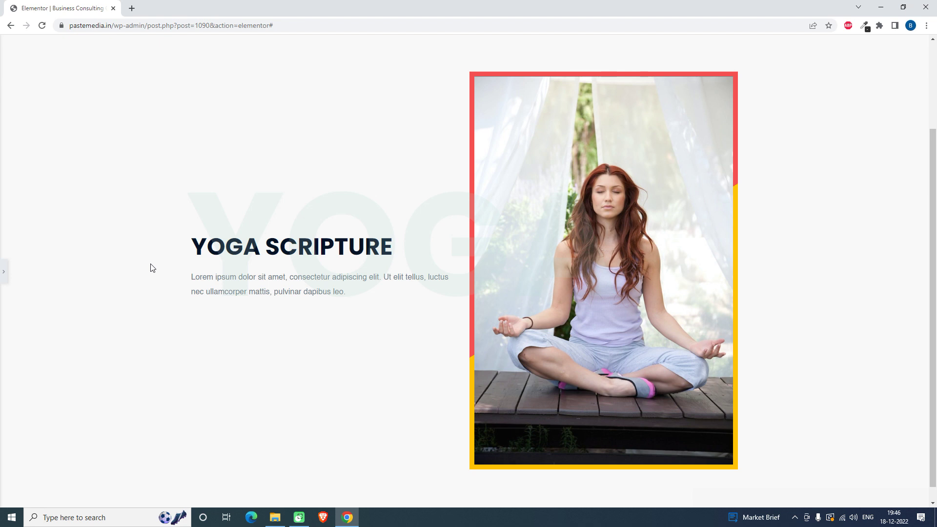
click(4, 270)
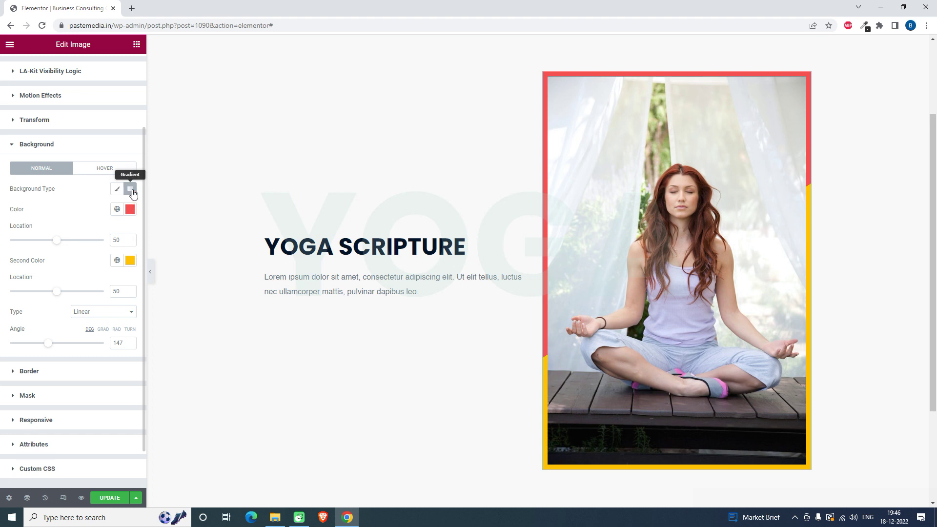
scroll(88, 189, up, 2)
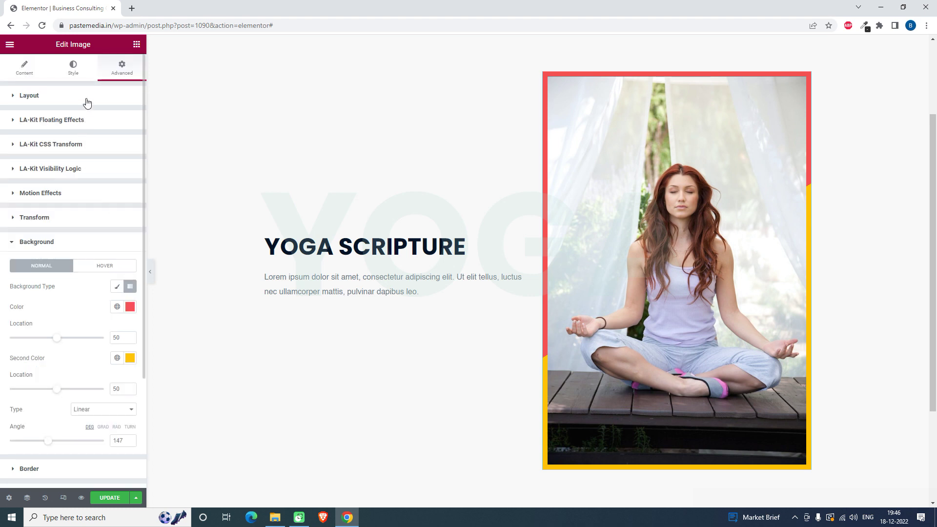
Expand the image's Layout section to show its 10px padding on every side
click(86, 98)
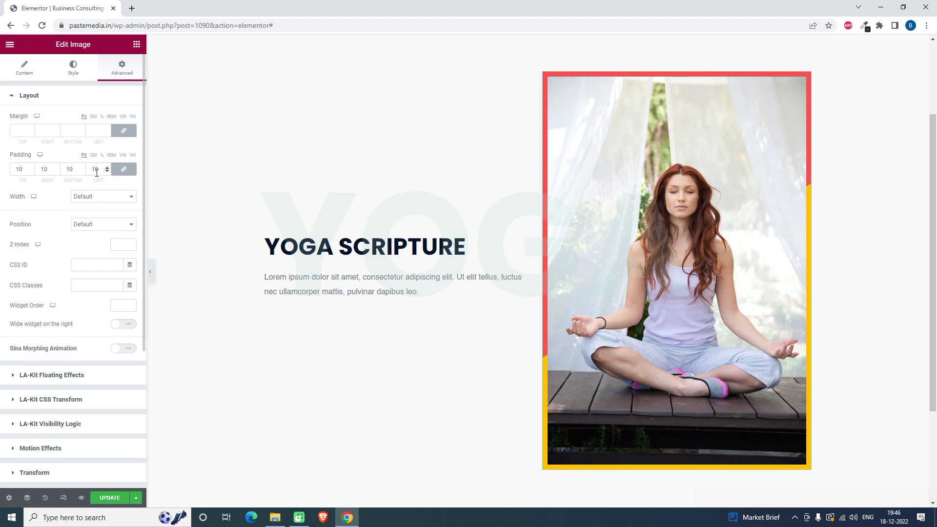